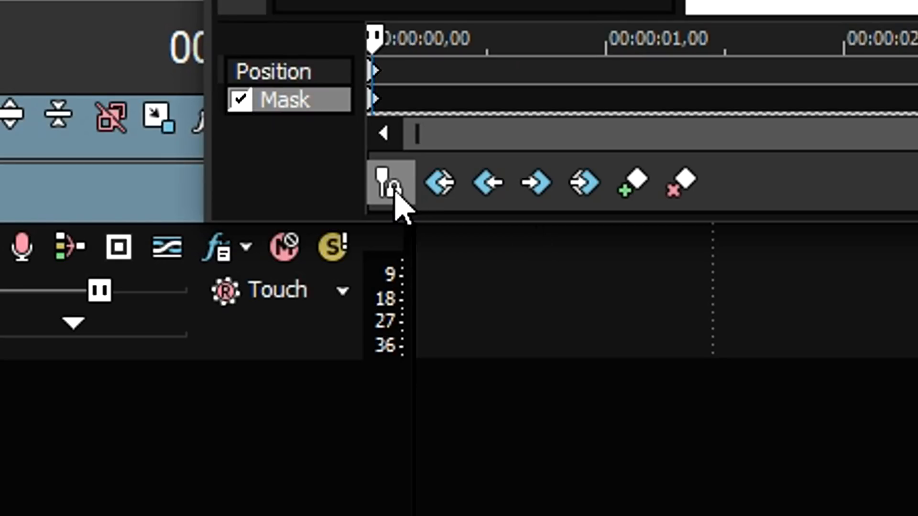
# Step: Enable cursor syncing and draw a closed mask path loosely around the blue bucket with the anchor creation tool
pyautogui.click(160, 333)
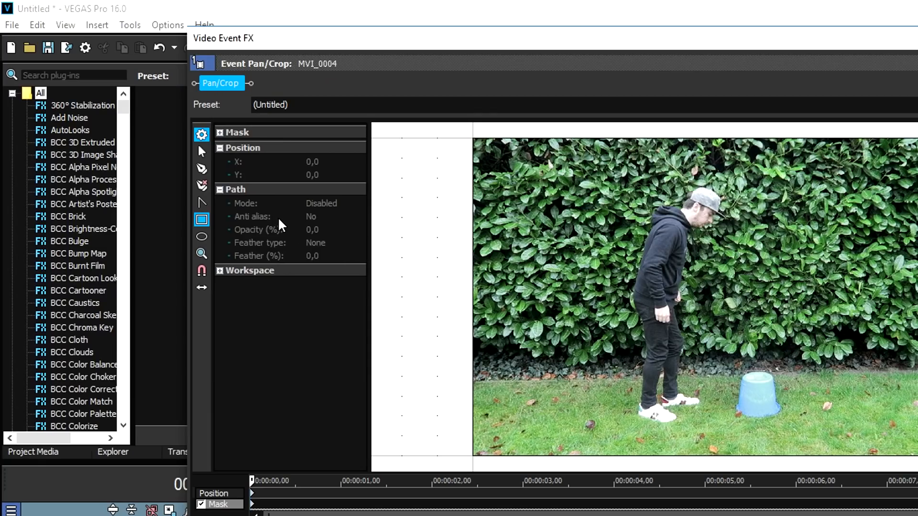
pyautogui.click(201, 169)
pyautogui.moveTo(706, 343); pyautogui.dragTo(809, 437)
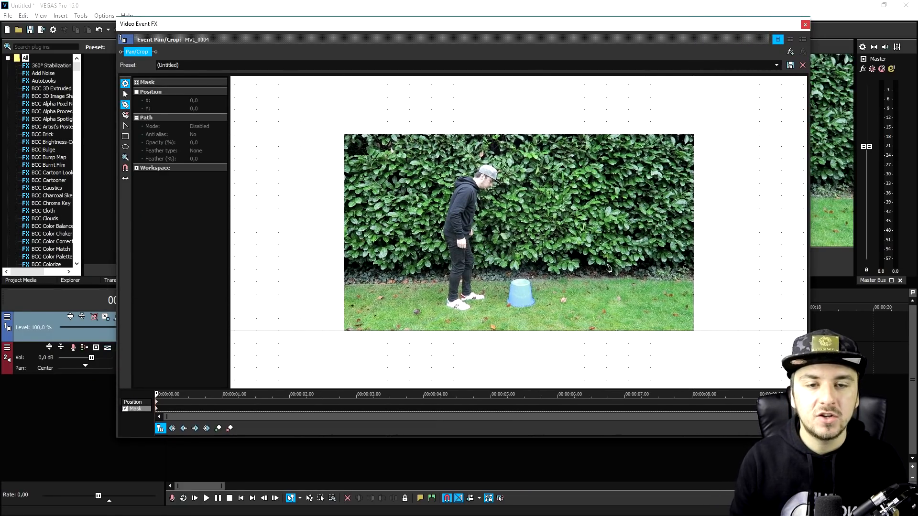
pyautogui.scroll(6, 524, 227)
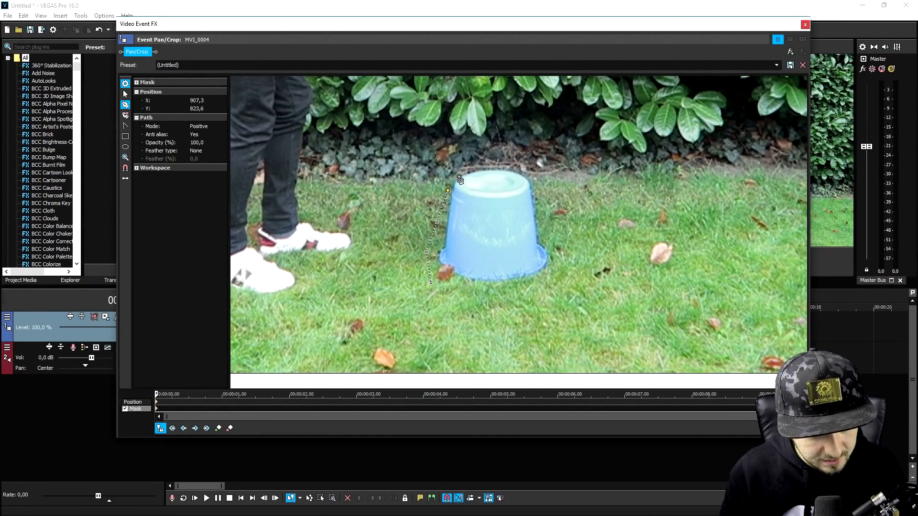
pyautogui.click(458, 175)
pyautogui.click(477, 168)
pyautogui.click(493, 168)
pyautogui.click(518, 169)
pyautogui.click(537, 176)
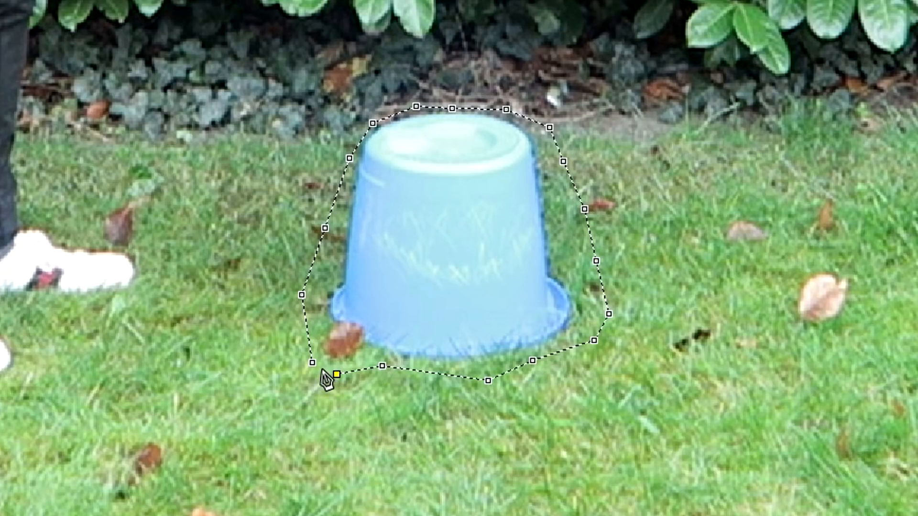
pyautogui.click(336, 374)
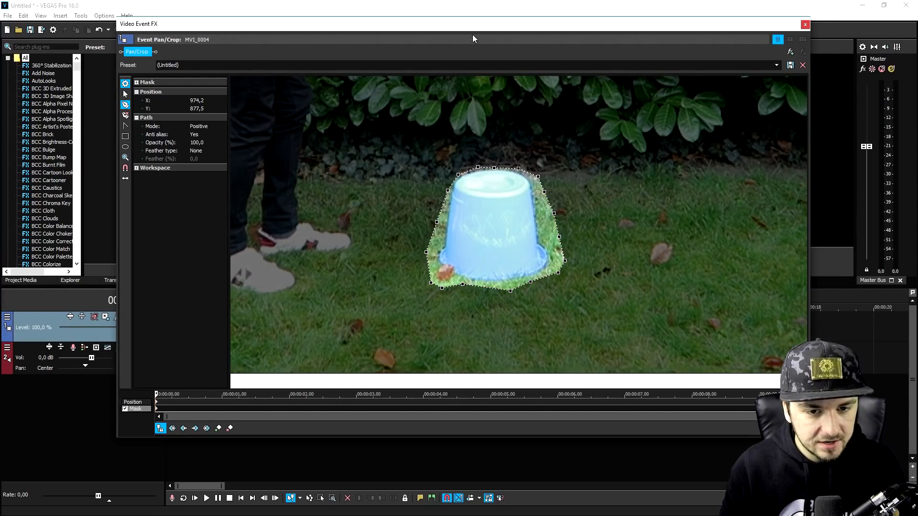
# Step: Set the bucket mask's path mode to Negative
pyautogui.moveTo(474, 26); pyautogui.dragTo(496, 68)
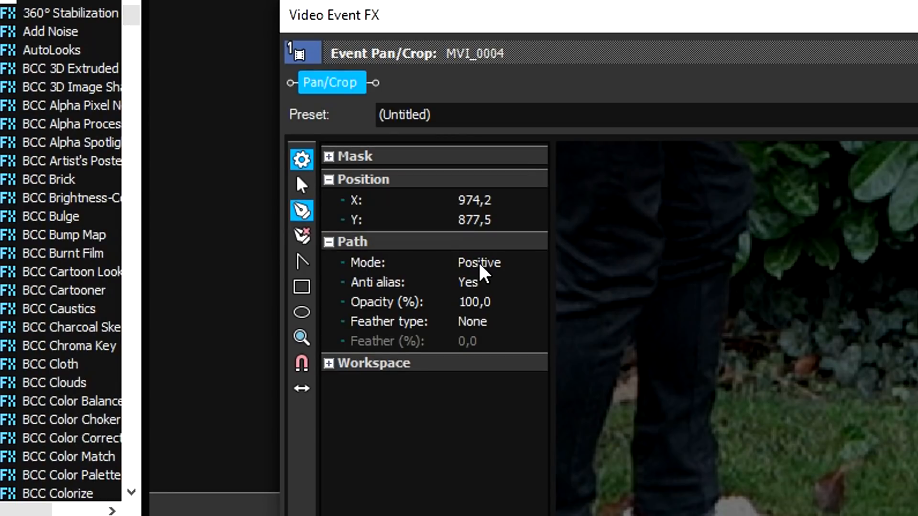
pyautogui.click(480, 264)
pyautogui.click(496, 294)
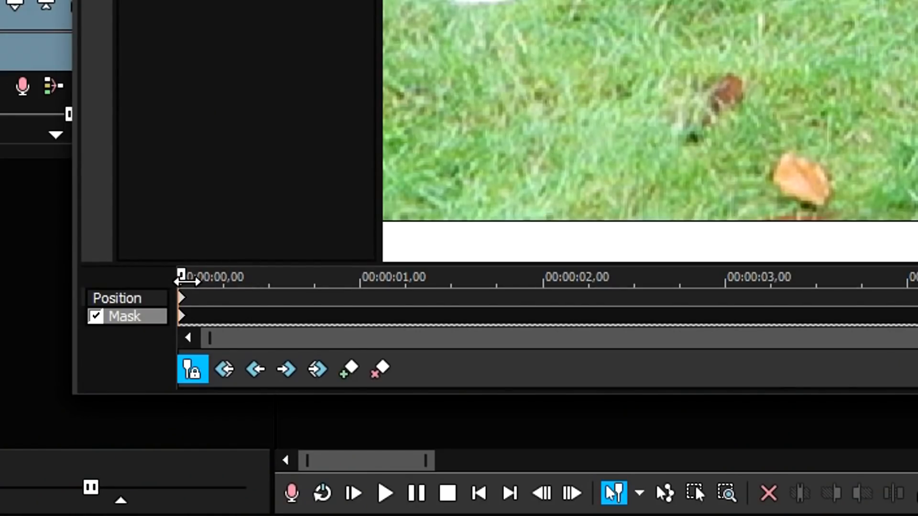
# Step: Go to where the shoe first overlaps the bucket mask and reshape the mask's upper edge along the sole over the first overlapping frames
pyautogui.moveTo(186, 281); pyautogui.dragTo(330, 280)
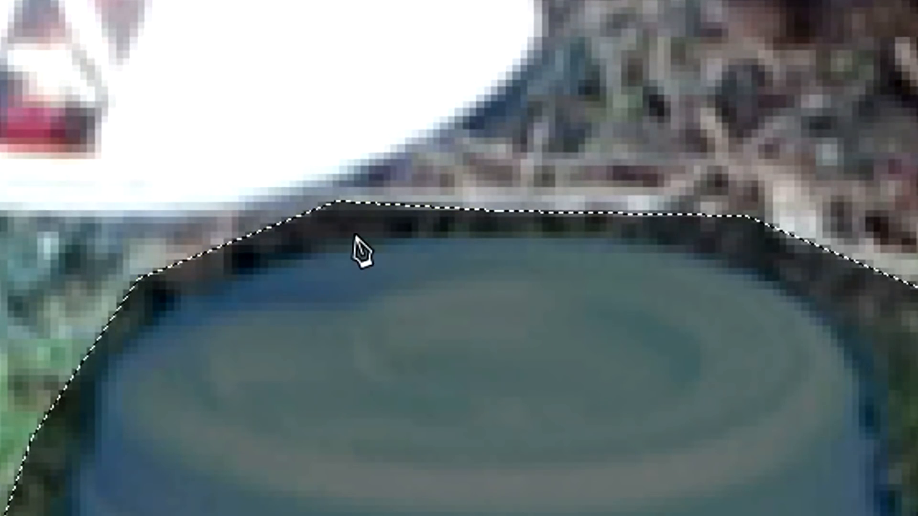
pyautogui.click(336, 201)
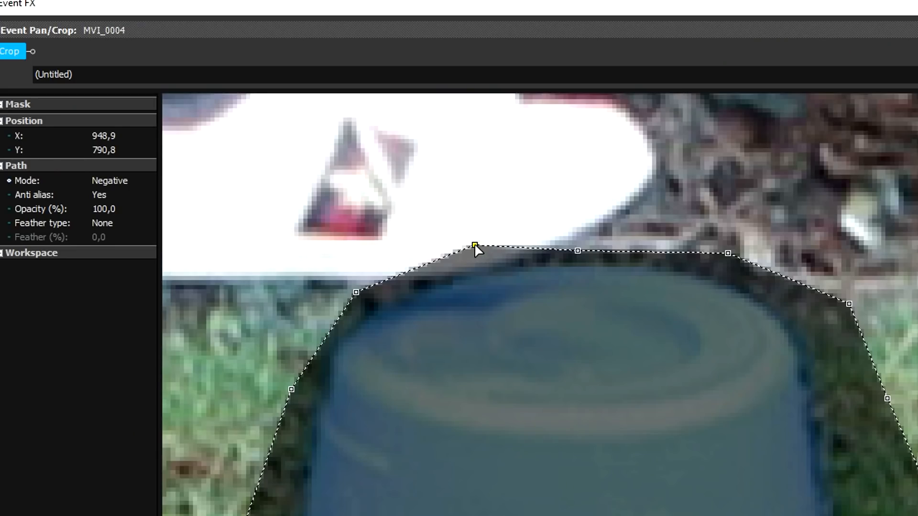
pyautogui.moveTo(474, 245); pyautogui.dragTo(475, 267)
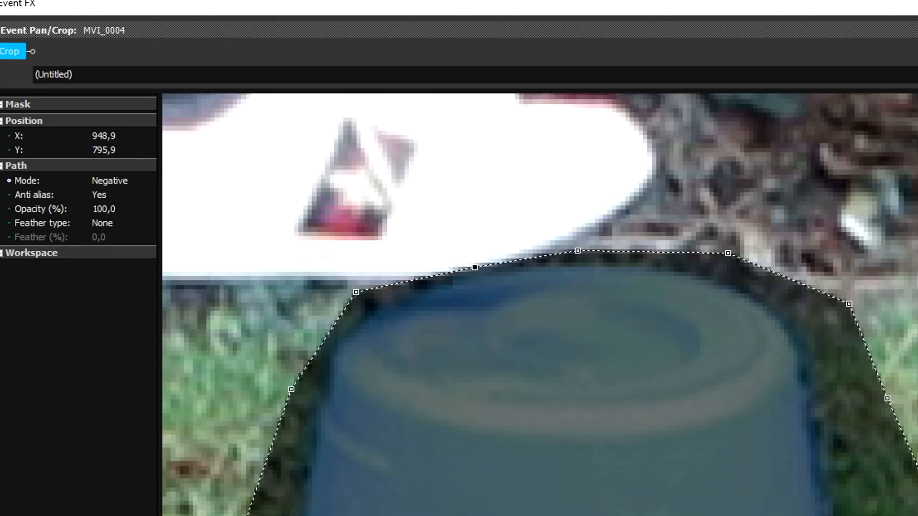
pyautogui.scroll(2, 527, 436)
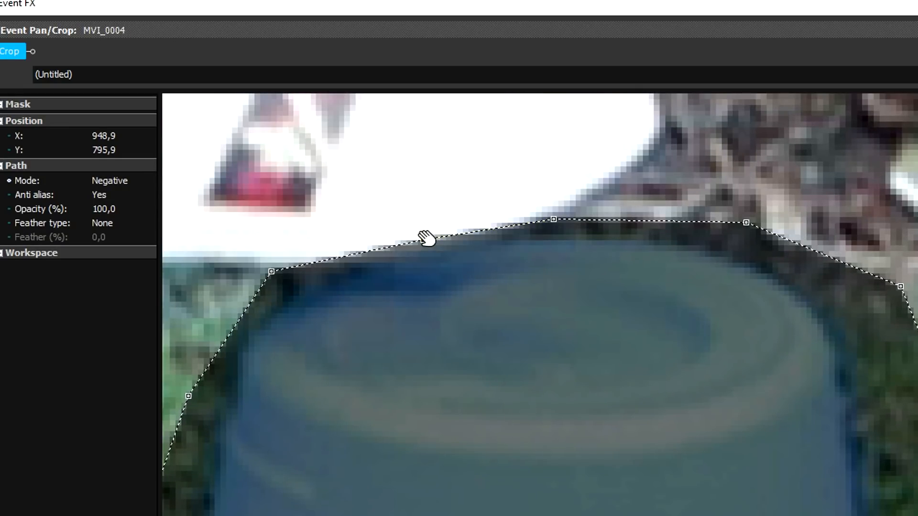
pyautogui.moveTo(426, 244); pyautogui.dragTo(430, 259)
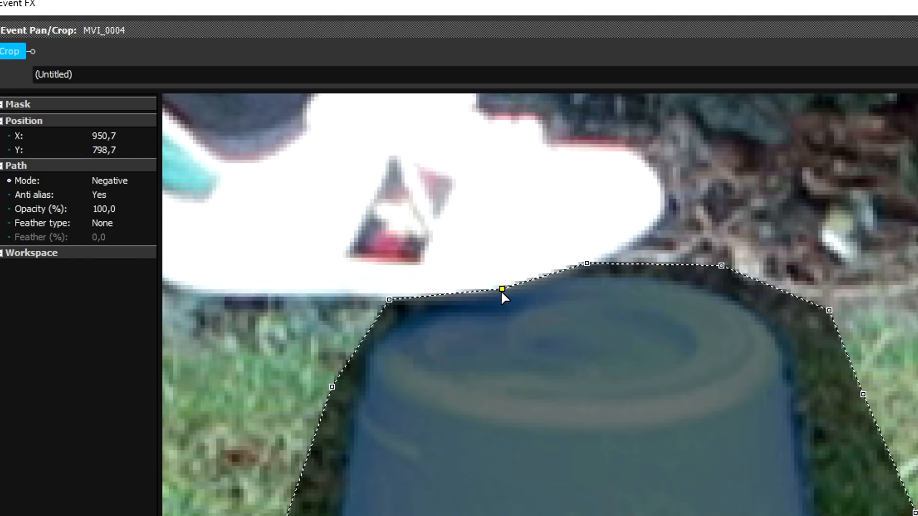
pyautogui.moveTo(501, 290); pyautogui.dragTo(507, 304)
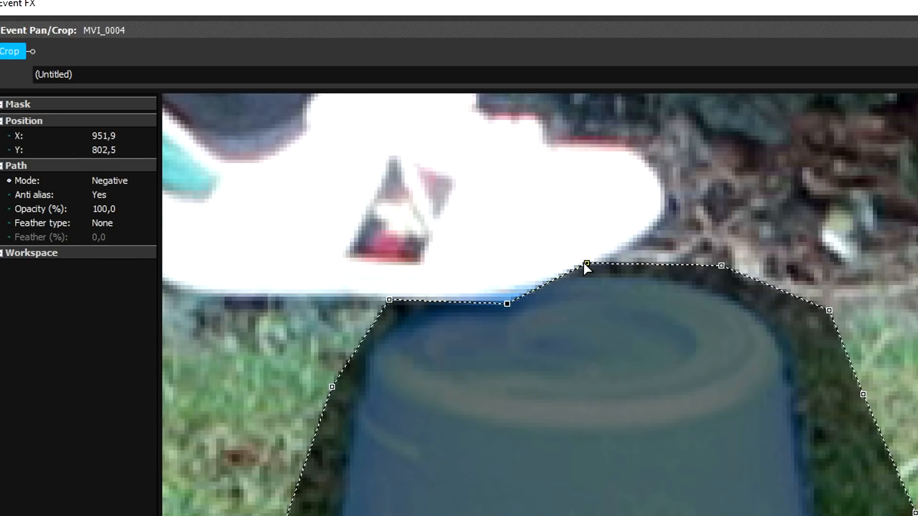
pyautogui.moveTo(587, 263); pyautogui.dragTo(605, 261)
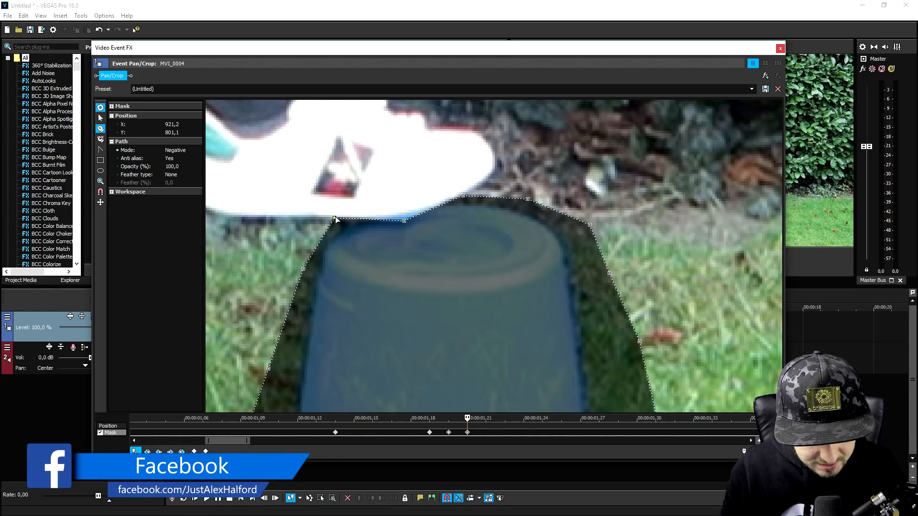
# Step: Fit the mask's upper points to the underside of the shoe at frames 00:00:01,22 and 00:00:01,23
pyautogui.click(468, 433)
pyautogui.press('Right')
pyautogui.moveTo(334, 223); pyautogui.dragTo(333, 223)
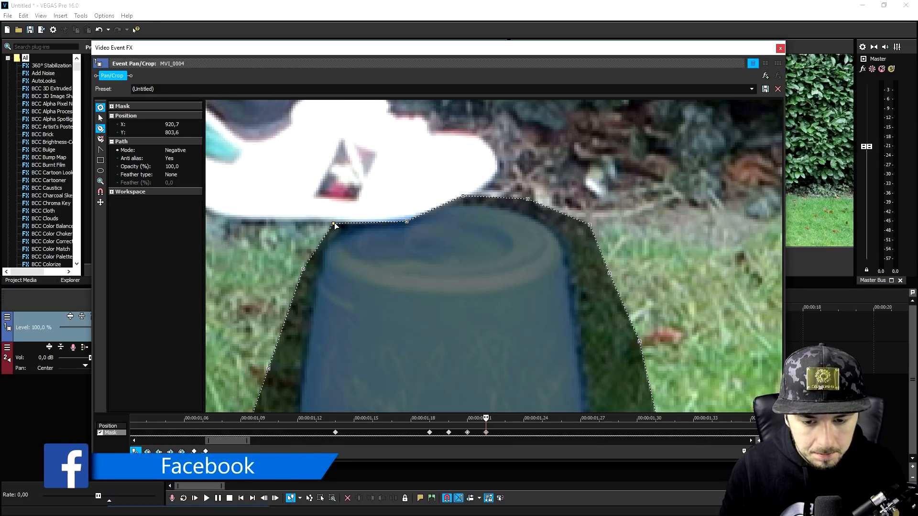
pyautogui.click(485, 432)
pyautogui.press('Right')
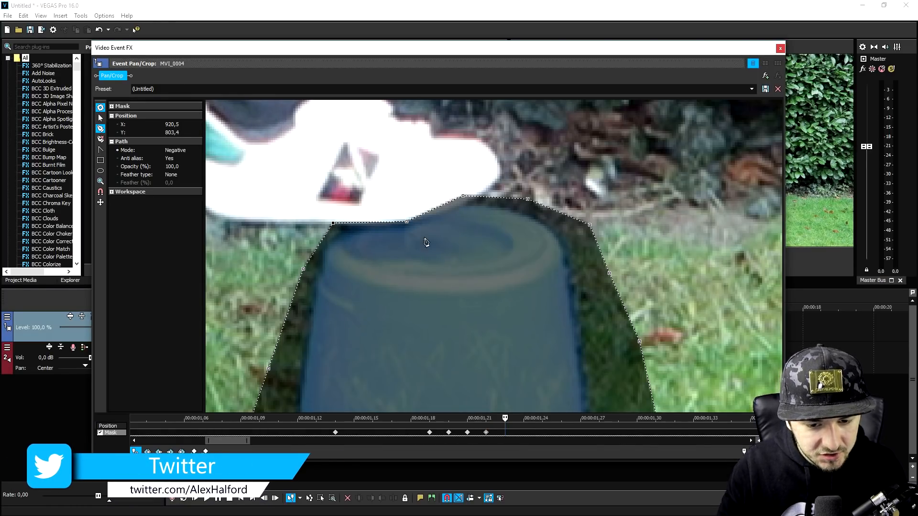
pyautogui.moveTo(464, 197); pyautogui.dragTo(471, 204)
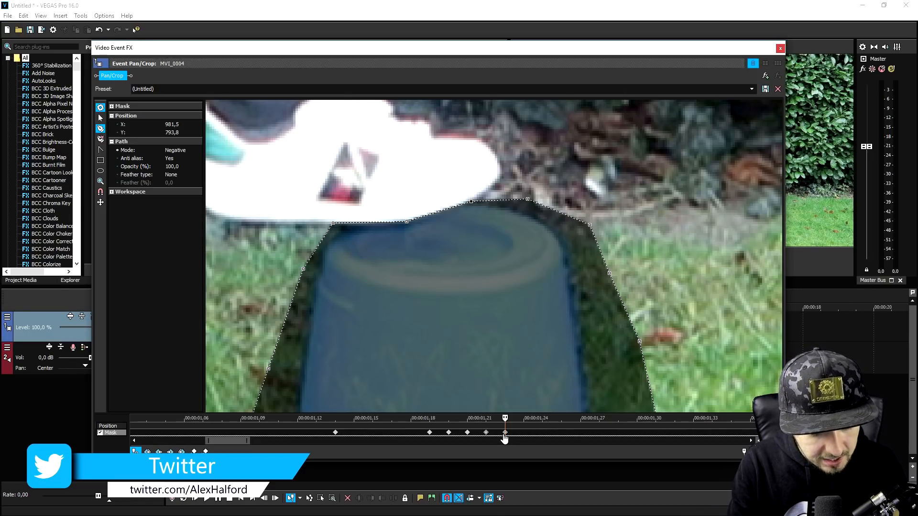
# Step: Lower the mask's upper points to clear the shoe sole at frames 00:00:01,24 and 00:00:01,25
pyautogui.press('Right')
pyautogui.moveTo(473, 204); pyautogui.dragTo(476, 208)
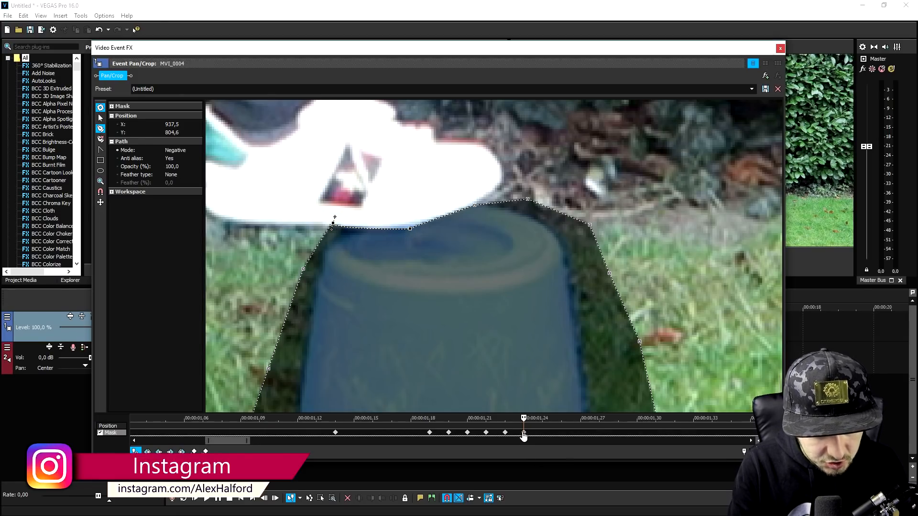
pyautogui.press('Right')
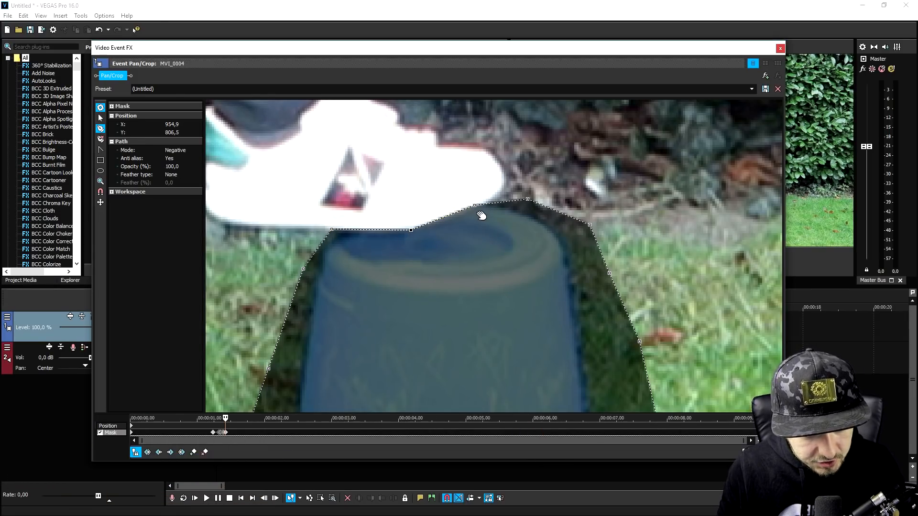
pyautogui.moveTo(475, 206); pyautogui.dragTo(476, 207)
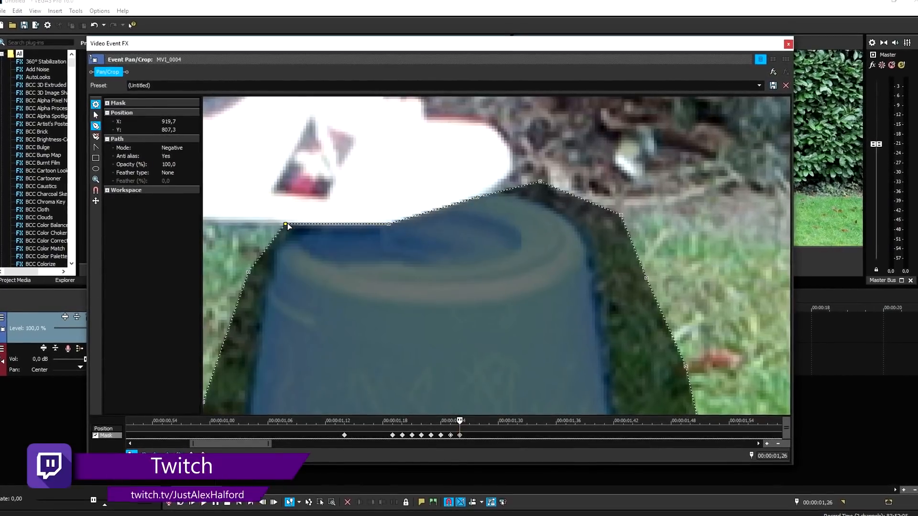
# Step: Move four upper mask points to follow the sole and toe of the shoe at frame 00:00:01,27
pyautogui.click(469, 434)
pyautogui.moveTo(285, 224); pyautogui.dragTo(285, 231)
pyautogui.moveTo(389, 223); pyautogui.dragTo(390, 230)
pyautogui.moveTo(477, 197); pyautogui.dragTo(451, 214)
pyautogui.moveTo(541, 182); pyautogui.dragTo(509, 184)
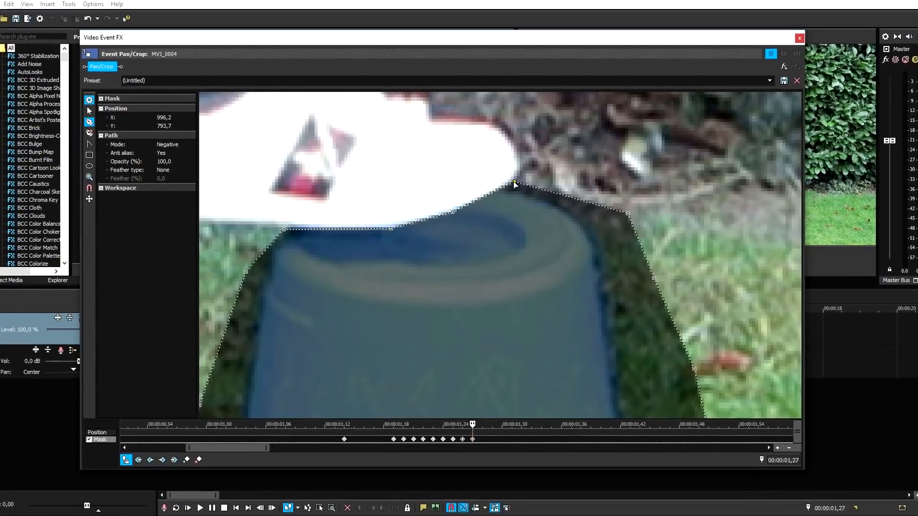
# Step: Adjust the mask points under the sole and at the toe at frame 00:00:01,28
pyautogui.click(483, 434)
pyautogui.scroll(1, 437, 248)
pyautogui.moveTo(374, 224); pyautogui.dragTo(374, 229)
pyautogui.moveTo(445, 204); pyautogui.dragTo(455, 207)
pyautogui.moveTo(516, 170); pyautogui.dragTo(524, 171)
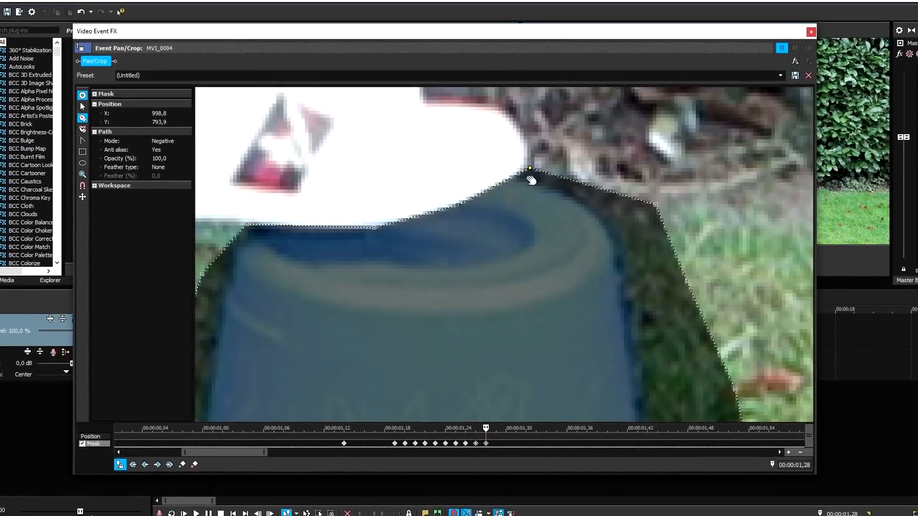
# Step: Lower the mask points under the sole and at the toe to follow the shoe at frame 00:00:01,29
pyautogui.click(496, 433)
pyautogui.moveTo(374, 228); pyautogui.dragTo(375, 235)
pyautogui.moveTo(247, 224); pyautogui.dragTo(246, 231)
pyautogui.moveTo(458, 205); pyautogui.dragTo(468, 212)
pyautogui.click(529, 168)
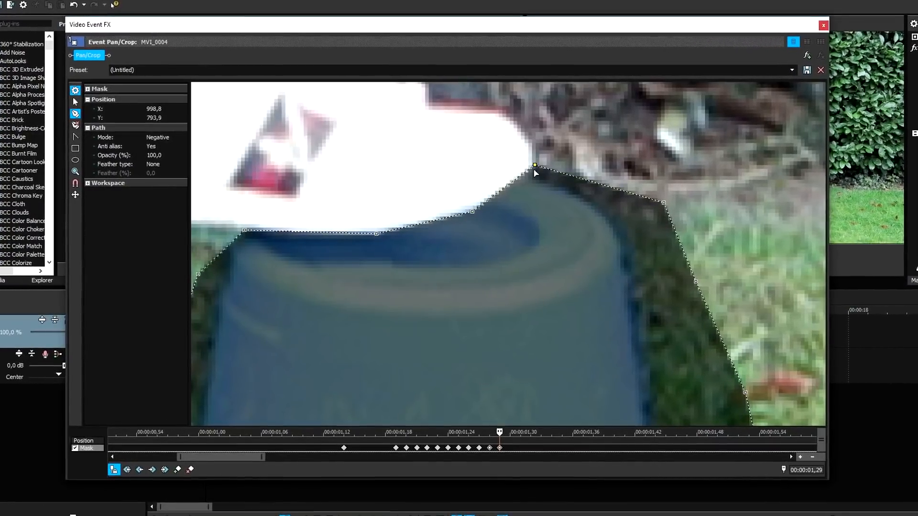
pyautogui.moveTo(534, 169); pyautogui.dragTo(532, 174)
# Step: Refit the mask's upper edge to the descending shoe from heel side to toe at frame 00:00:01,30
pyautogui.click(509, 434)
pyautogui.moveTo(377, 234); pyautogui.dragTo(379, 244)
pyautogui.moveTo(244, 230); pyautogui.dragTo(248, 240)
pyautogui.moveTo(379, 243); pyautogui.dragTo(378, 243)
pyautogui.moveTo(248, 240); pyautogui.dragTo(247, 239)
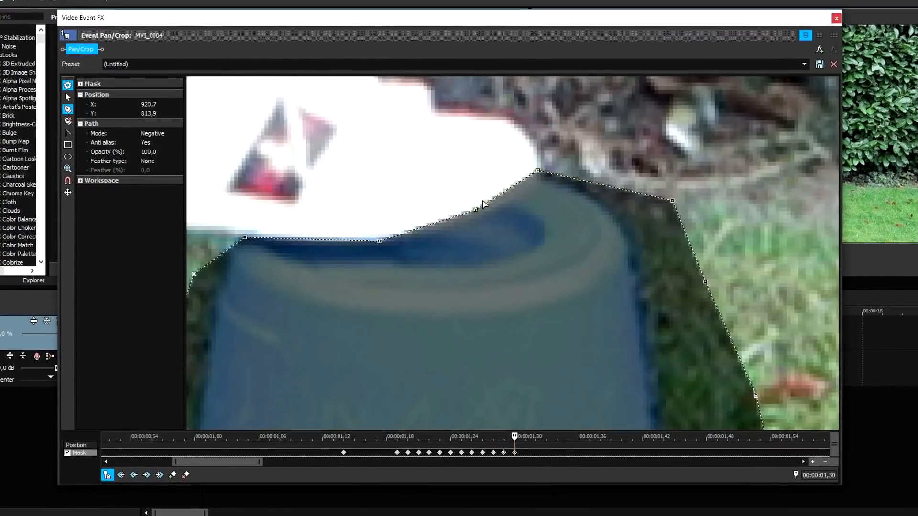
pyautogui.moveTo(475, 210); pyautogui.dragTo(473, 221)
pyautogui.moveTo(538, 171); pyautogui.dragTo(538, 181)
# Step: Lower the four mask points bordering the shoe to match its outline at frame 00:00:01,31
pyautogui.click(525, 444)
pyautogui.moveTo(379, 242); pyautogui.dragTo(381, 254)
pyautogui.moveTo(245, 238); pyautogui.dragTo(243, 247)
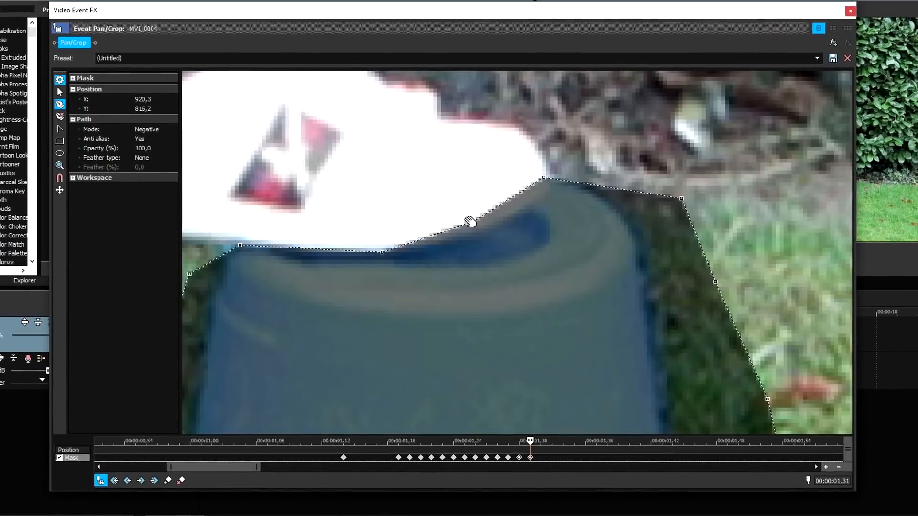
pyautogui.moveTo(469, 221); pyautogui.dragTo(474, 230)
pyautogui.moveTo(543, 177); pyautogui.dragTo(547, 187)
# Step: Pull the mask points below the sole and toe down to the shoe's edge at frame 00:00:01,32
pyautogui.click(539, 444)
pyautogui.moveTo(383, 253); pyautogui.dragTo(382, 263)
pyautogui.moveTo(240, 246); pyautogui.dragTo(239, 252)
pyautogui.moveTo(474, 231); pyautogui.dragTo(481, 240)
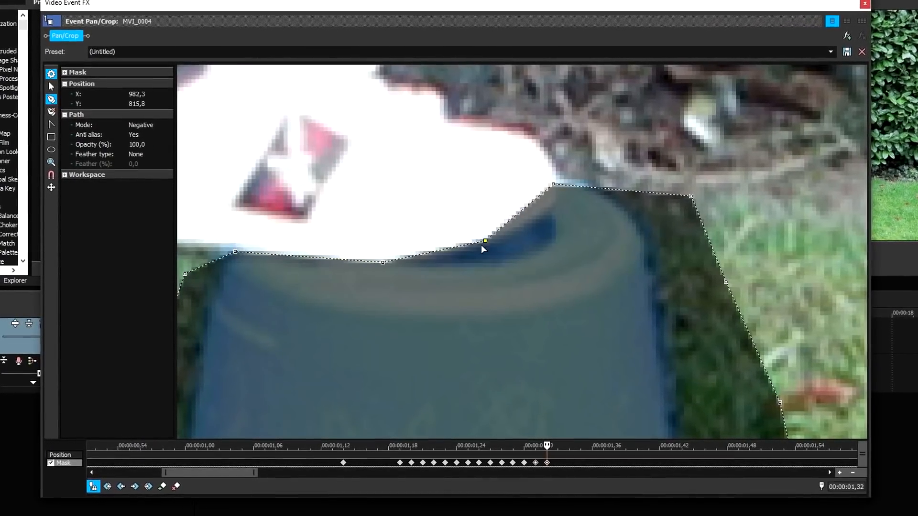
pyautogui.moveTo(553, 184); pyautogui.dragTo(554, 208)
# Step: Fine-tune the mask points along the sole and toe at frame 00:00:01,33
pyautogui.click(558, 445)
pyautogui.moveTo(485, 240); pyautogui.dragTo(483, 250)
pyautogui.moveTo(554, 207); pyautogui.dragTo(554, 216)
pyautogui.moveTo(382, 262); pyautogui.dragTo(385, 264)
pyautogui.moveTo(232, 251); pyautogui.dragTo(232, 253)
# Step: Adjust the mask points beneath the shoe at frames 00:00:01,34 and 00:00:01,35
pyautogui.click(575, 450)
pyautogui.click(561, 214)
pyautogui.moveTo(487, 249); pyautogui.dragTo(494, 251)
pyautogui.click(587, 451)
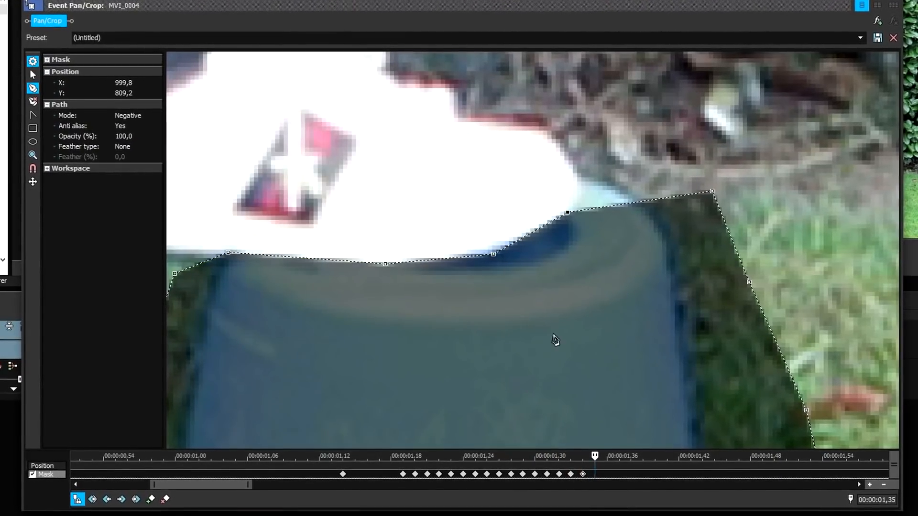
pyautogui.moveTo(385, 264); pyautogui.dragTo(383, 268)
# Step: Advance to frame 00:00:01,39 and move the heel-side mask point down to the sole
pyautogui.click(612, 475)
pyautogui.press('Right')
pyautogui.press('Right')
pyautogui.press('Right')
pyautogui.click(495, 252)
pyautogui.moveTo(228, 254); pyautogui.dragTo(225, 259)
# Step: Lower the mask points around the sole and toe to clear the shoe at frame 00:00:01,40
pyautogui.click(654, 474)
pyautogui.moveTo(383, 268); pyautogui.dragTo(383, 278)
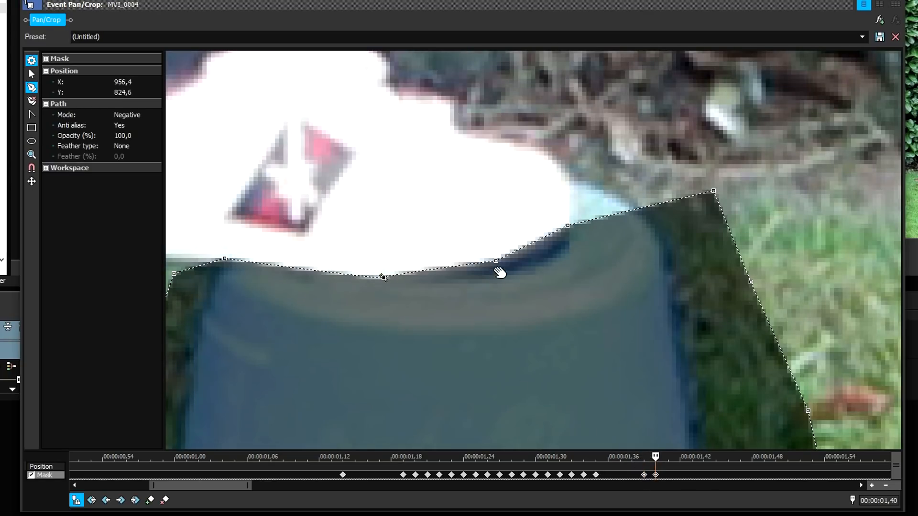
pyautogui.moveTo(496, 261); pyautogui.dragTo(499, 271)
pyautogui.moveTo(566, 226); pyautogui.dragTo(566, 246)
pyautogui.moveTo(224, 258); pyautogui.dragTo(219, 266)
# Step: Refit the middle and toe-side mask points to the shoe outline through frame 00:00:01,42
pyautogui.scroll(1, 652, 436)
pyautogui.click(668, 474)
pyautogui.moveTo(497, 272); pyautogui.dragTo(501, 279)
pyautogui.moveTo(376, 279); pyautogui.dragTo(373, 286)
pyautogui.scroll(-5, 373, 279)
pyautogui.moveTo(564, 237); pyautogui.dragTo(567, 245)
pyautogui.scroll(5, 509, 473)
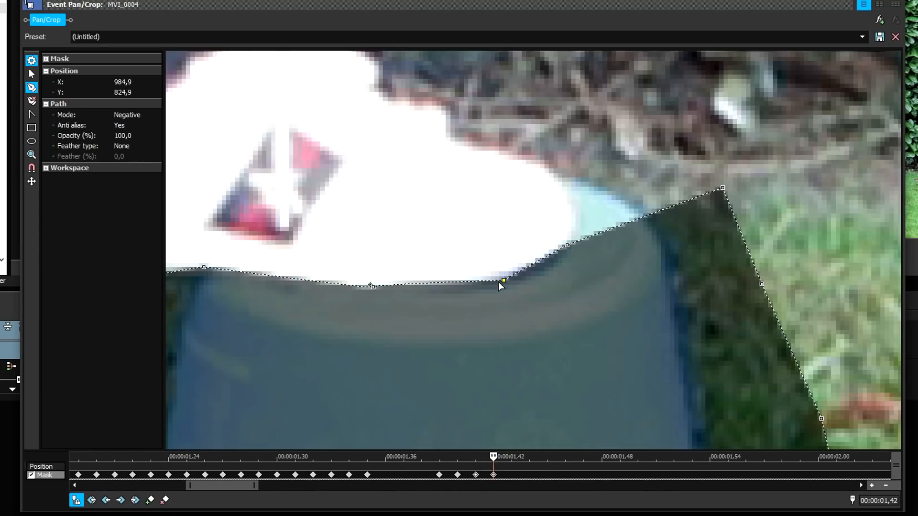
# Step: Reshape the mask edge around the toe and sole from frame 00:00:01,43 to 00:00:01,45
pyautogui.click(511, 475)
pyautogui.moveTo(505, 280); pyautogui.dragTo(508, 282)
pyautogui.moveTo(567, 245); pyautogui.dragTo(550, 261)
pyautogui.click(530, 476)
pyautogui.click(545, 476)
pyautogui.scroll(-4, 382, 325)
pyautogui.moveTo(278, 264); pyautogui.dragTo(278, 268)
pyautogui.moveTo(410, 279); pyautogui.dragTo(408, 284)
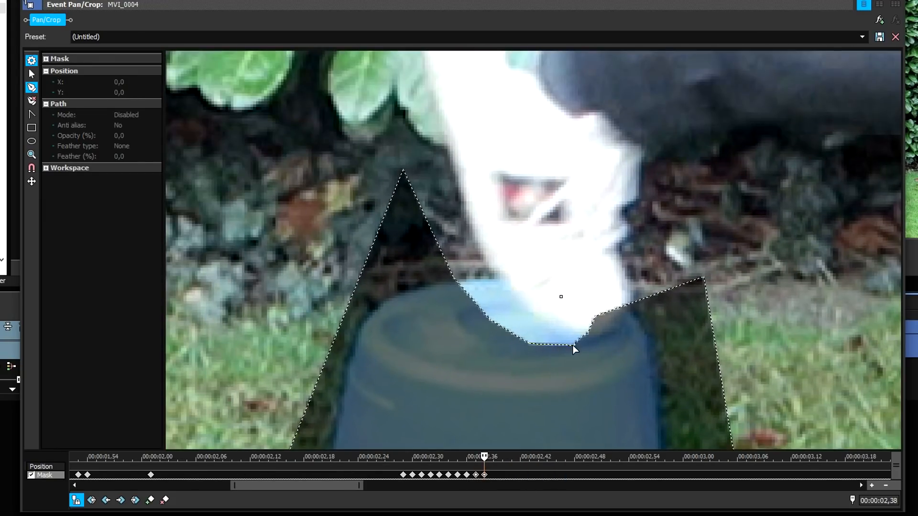
# Step: Reposition the mask's upper points around the raised foot over the bucket at frame 00:00:02,38
pyautogui.moveTo(473, 255); pyautogui.dragTo(479, 244)
pyautogui.moveTo(403, 169); pyautogui.dragTo(449, 158)
pyautogui.moveTo(595, 317); pyautogui.dragTo(608, 332)
pyautogui.moveTo(703, 276); pyautogui.dragTo(635, 303)
# Step: Move the mask points onto the rear edge of the departing shoe so the mask covers the bucket top at frame 00:00:02,39
pyautogui.click(496, 473)
pyautogui.moveTo(578, 371); pyautogui.dragTo(587, 372)
pyautogui.moveTo(645, 304); pyautogui.dragTo(669, 317)
pyautogui.moveTo(618, 334); pyautogui.dragTo(602, 295)
pyautogui.moveTo(582, 330); pyautogui.dragTo(570, 273)
pyautogui.moveTo(545, 317); pyautogui.dragTo(546, 243)
pyautogui.moveTo(518, 287); pyautogui.dragTo(525, 206)
pyautogui.moveTo(489, 245); pyautogui.dragTo(423, 191)
# Step: Undo a misplaced point move and align the mask's edge points with the back of the shoe at frame 00:00:02,40
pyautogui.click(502, 475)
pyautogui.moveTo(624, 311); pyautogui.dragTo(613, 279)
pyautogui.hotkey('ctrl', 'z')
pyautogui.moveTo(580, 230); pyautogui.dragTo(584, 222)
pyautogui.moveTo(546, 244); pyautogui.dragTo(563, 171)
pyautogui.moveTo(525, 205); pyautogui.dragTo(552, 137)
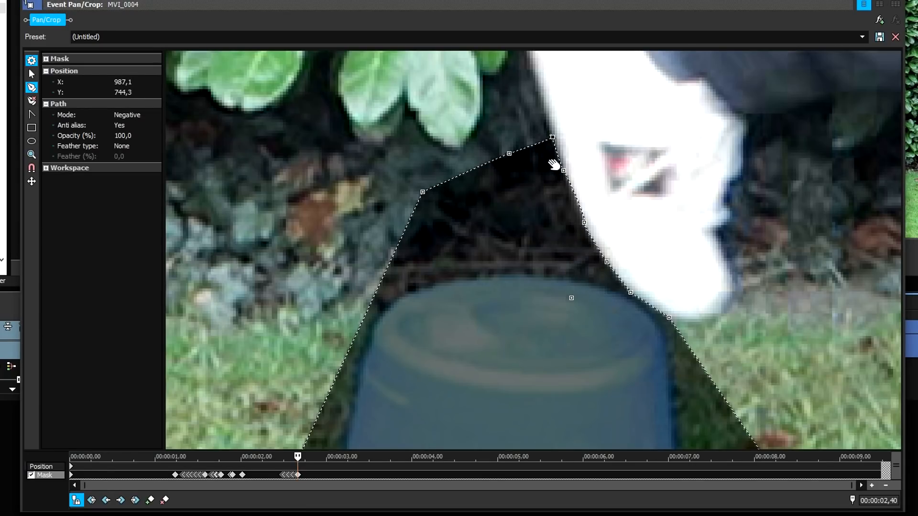
pyautogui.scroll(5, 489, 485)
pyautogui.click(495, 475)
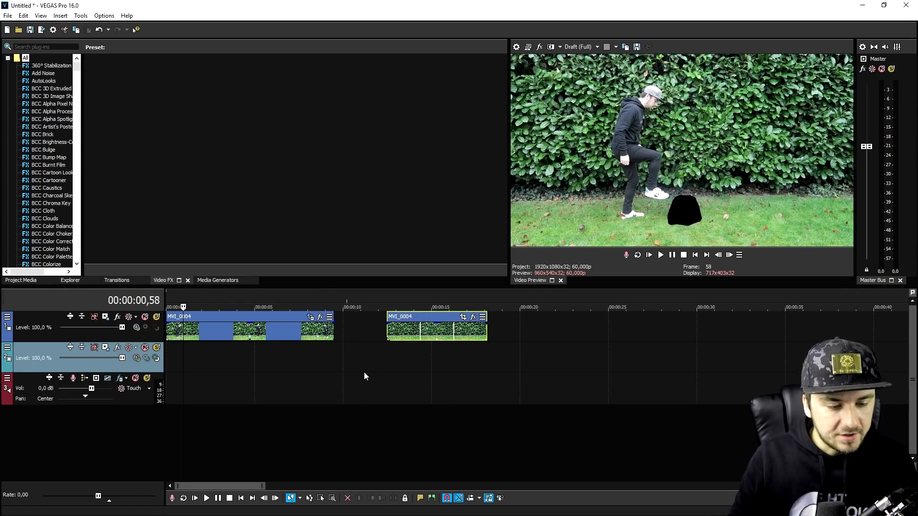
# Step: Preview the empty-background clip on the timeline at 00:00:13,45
pyautogui.scroll(2, 354, 402)
pyautogui.scroll(2, 397, 399)
pyautogui.scroll(-2, 424, 392)
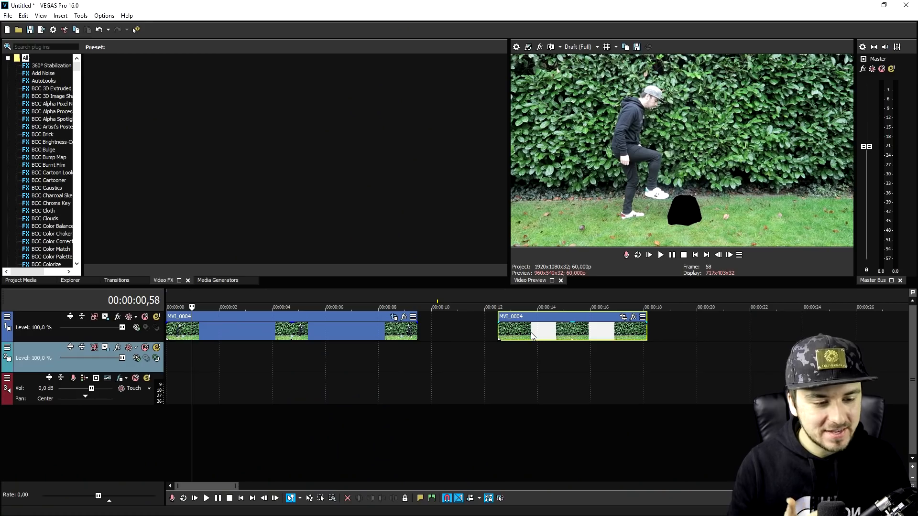
pyautogui.click(530, 332)
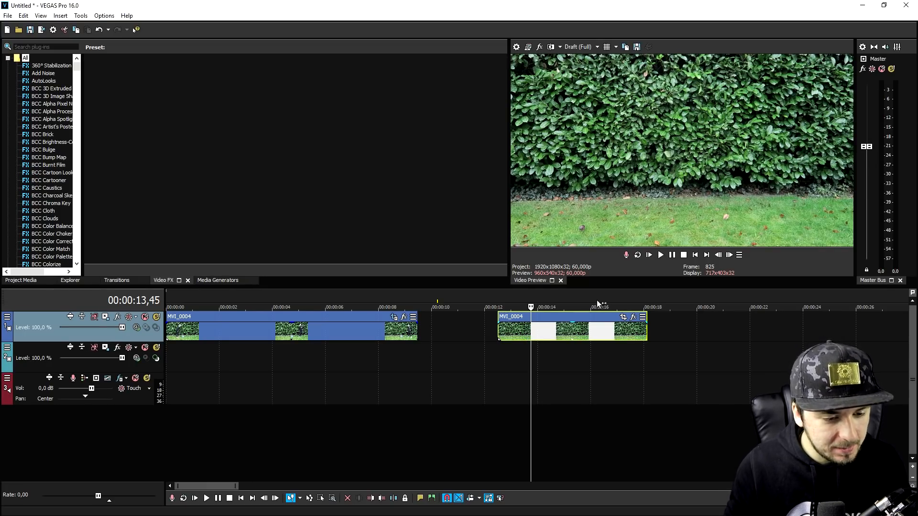
# Step: Insert a new video track above the track holding the clips
pyautogui.scroll(-2, 521, 331)
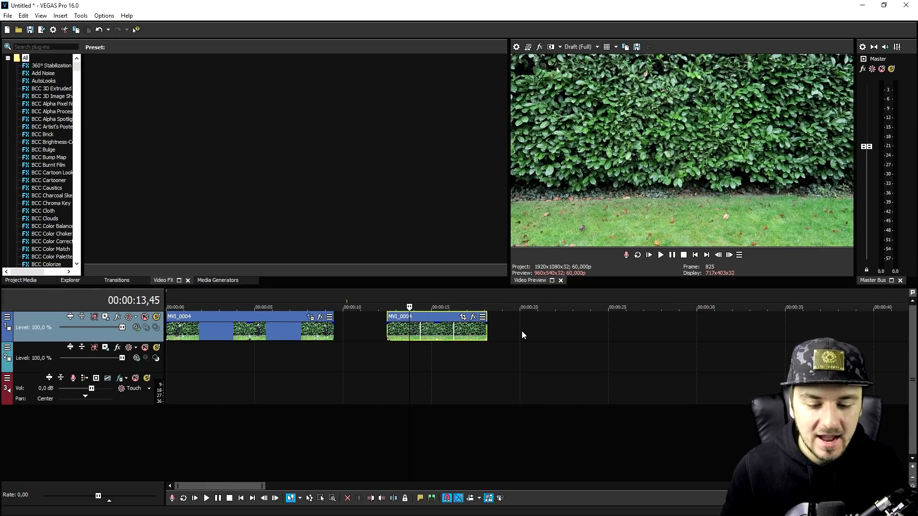
pyautogui.rightClick(363, 327)
pyautogui.click(410, 234)
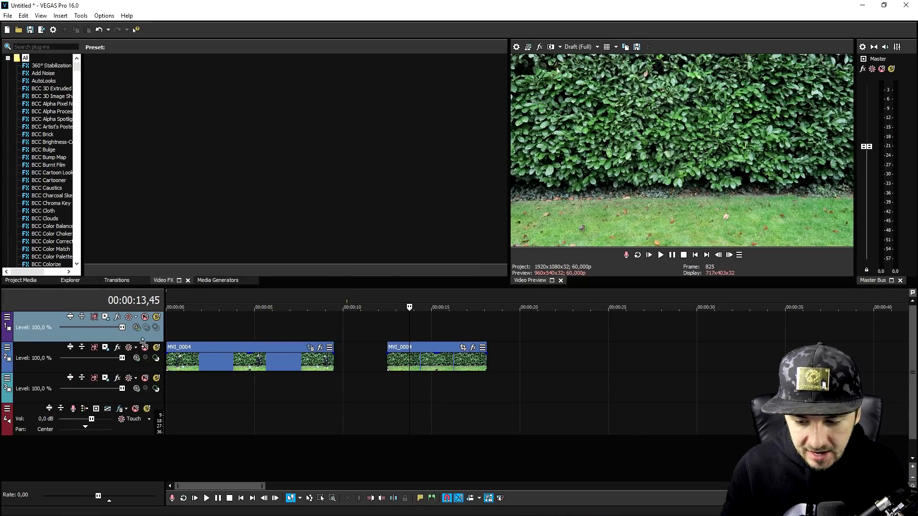
# Step: Move the masked clip to the top track and place two copies of the empty-background clip end to end beneath it from the start
pyautogui.click(225, 346)
pyautogui.moveTo(257, 347); pyautogui.dragTo(260, 337)
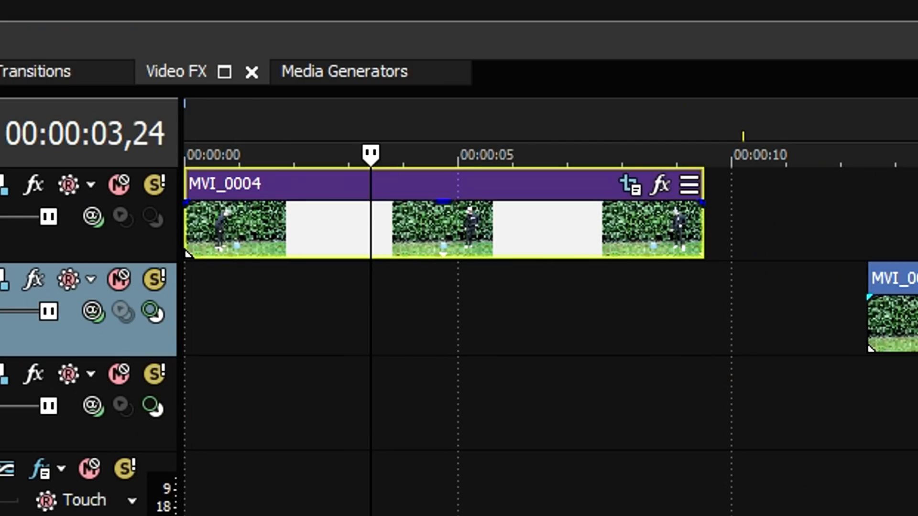
pyautogui.moveTo(797, 256); pyautogui.dragTo(545, 242)
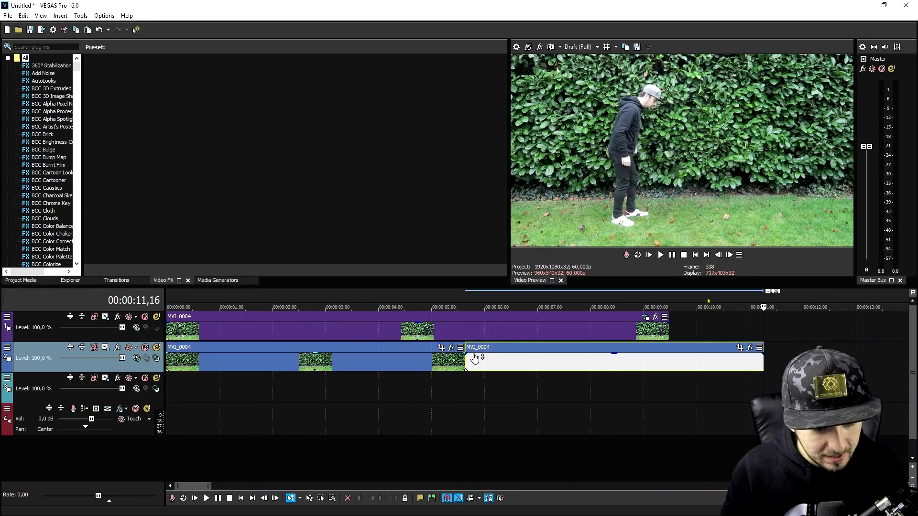
pyautogui.click(687, 255)
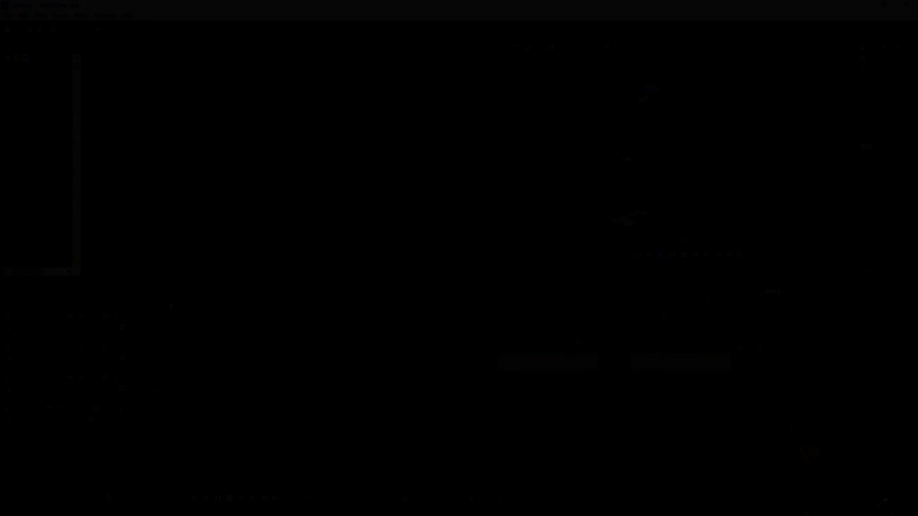